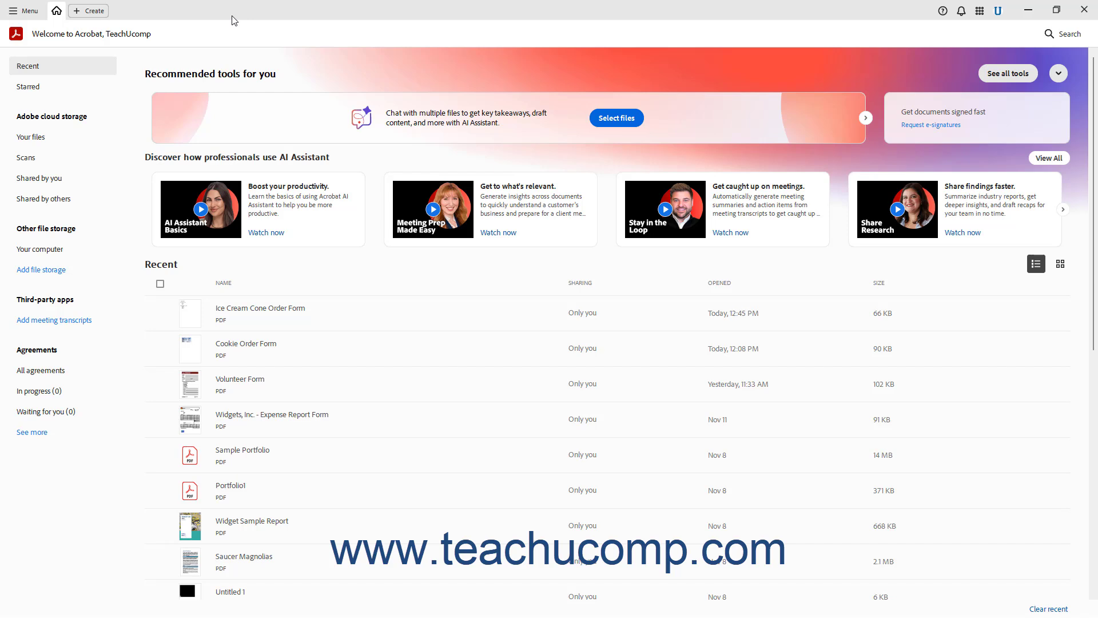
Uncheck Enable Protected Mode at startup in Security (Enhanced) preferences, confirm, and save.
click(33, 16)
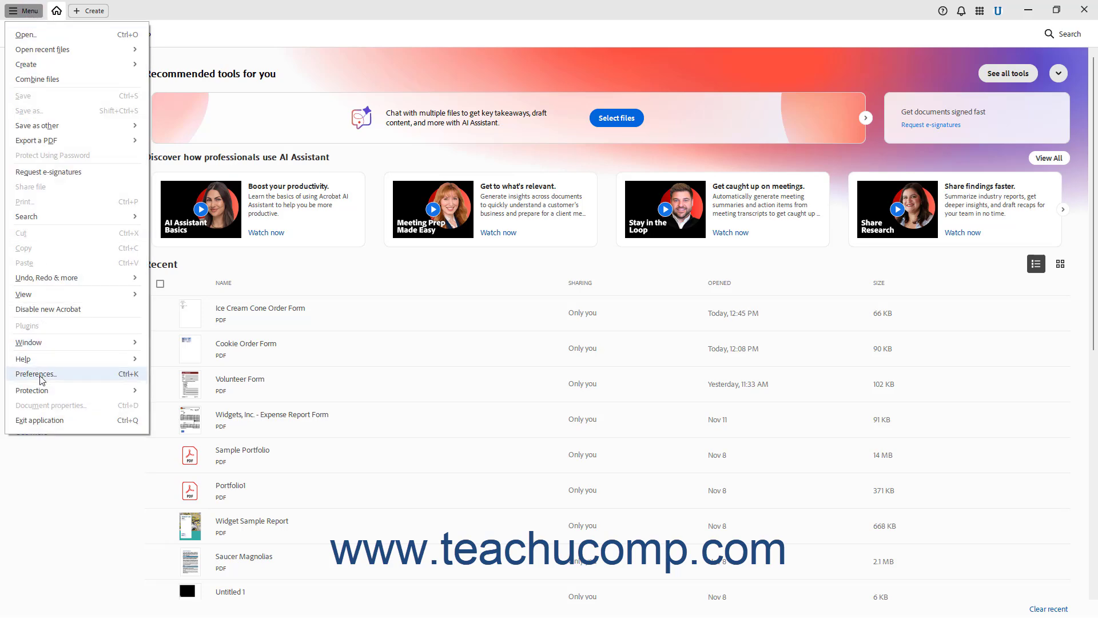
click(40, 375)
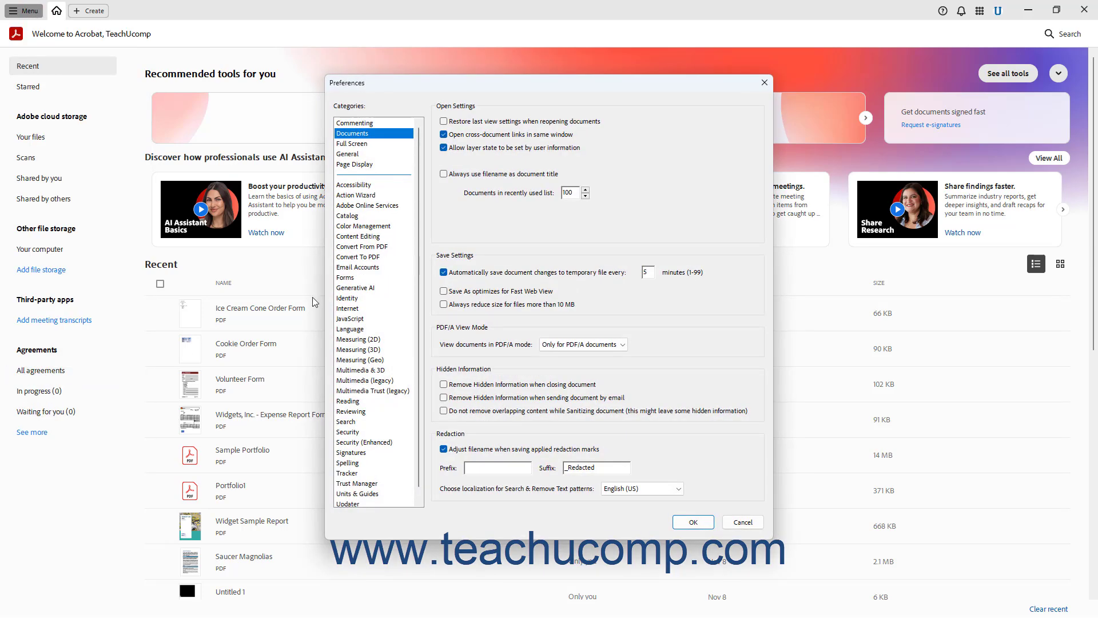
click(373, 443)
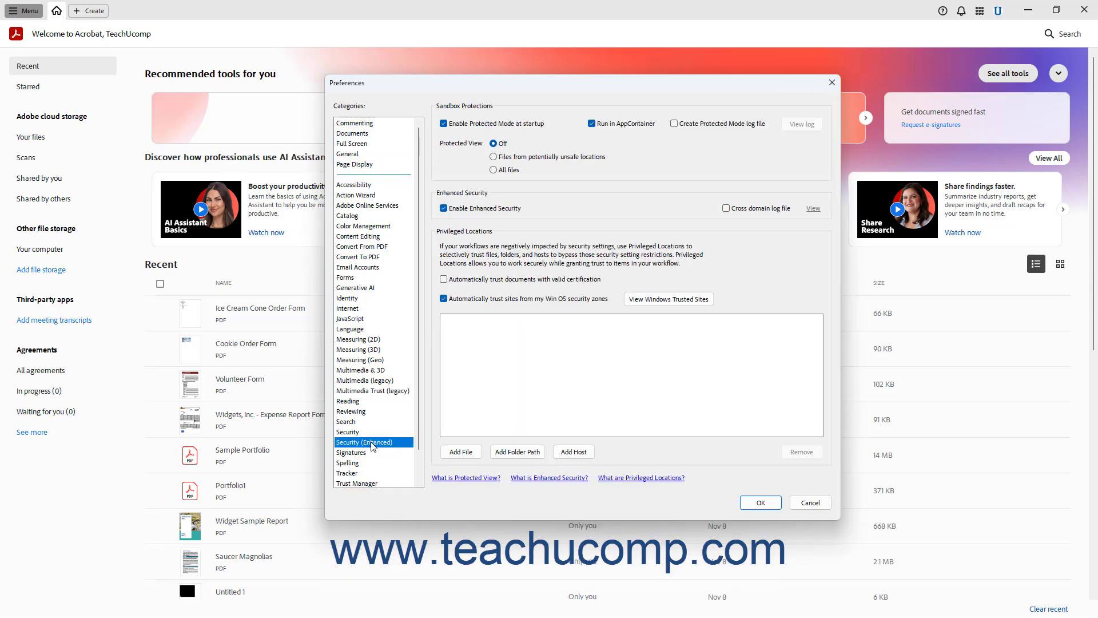
click(444, 124)
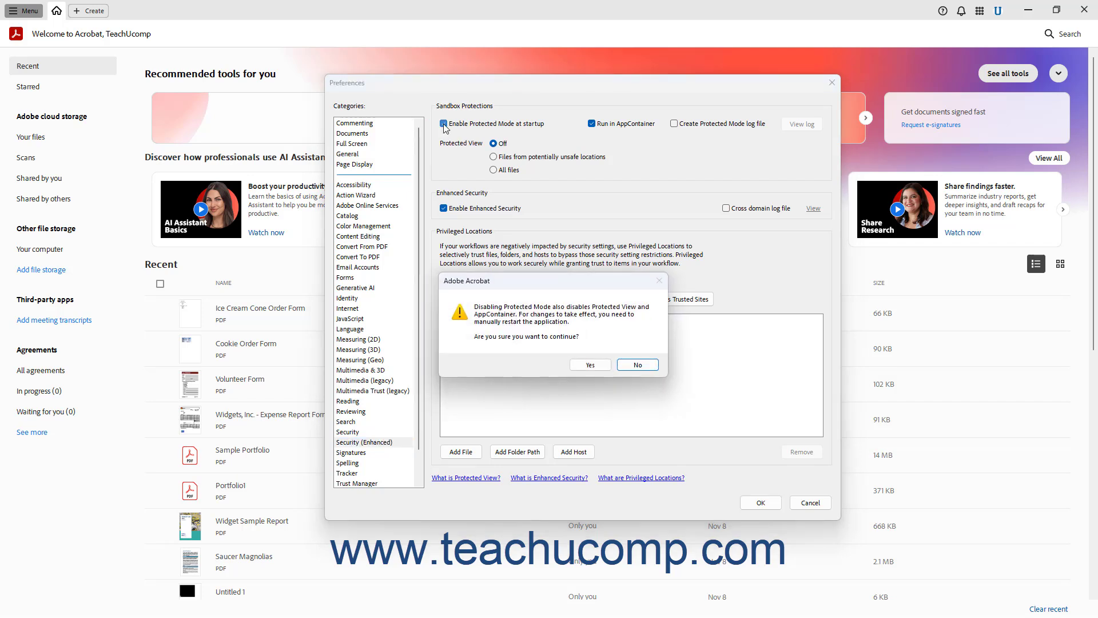
click(584, 367)
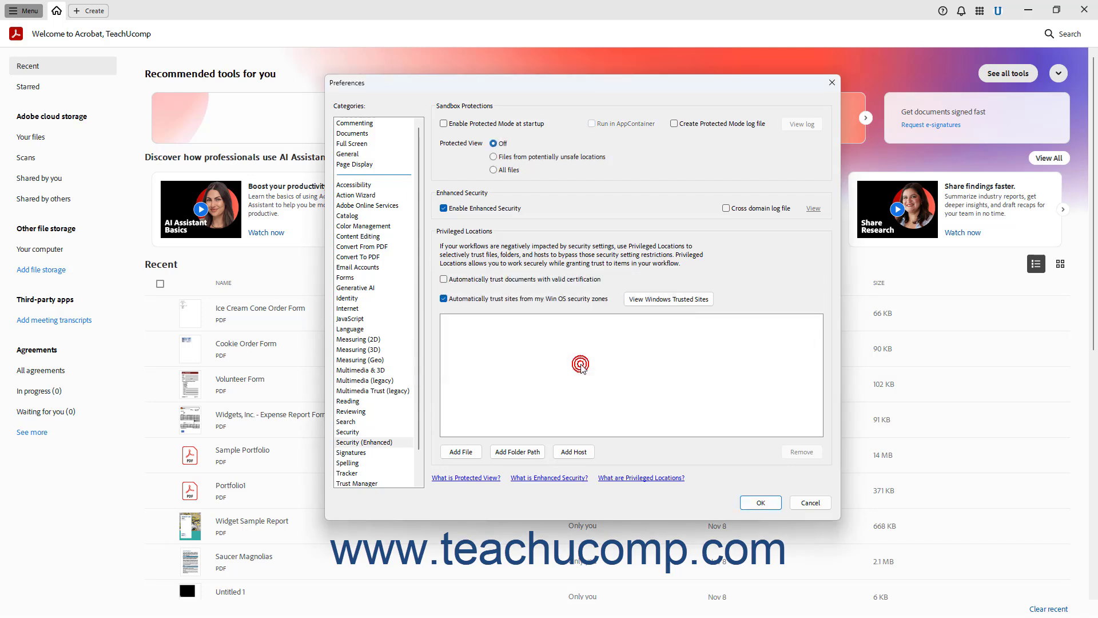
click(755, 503)
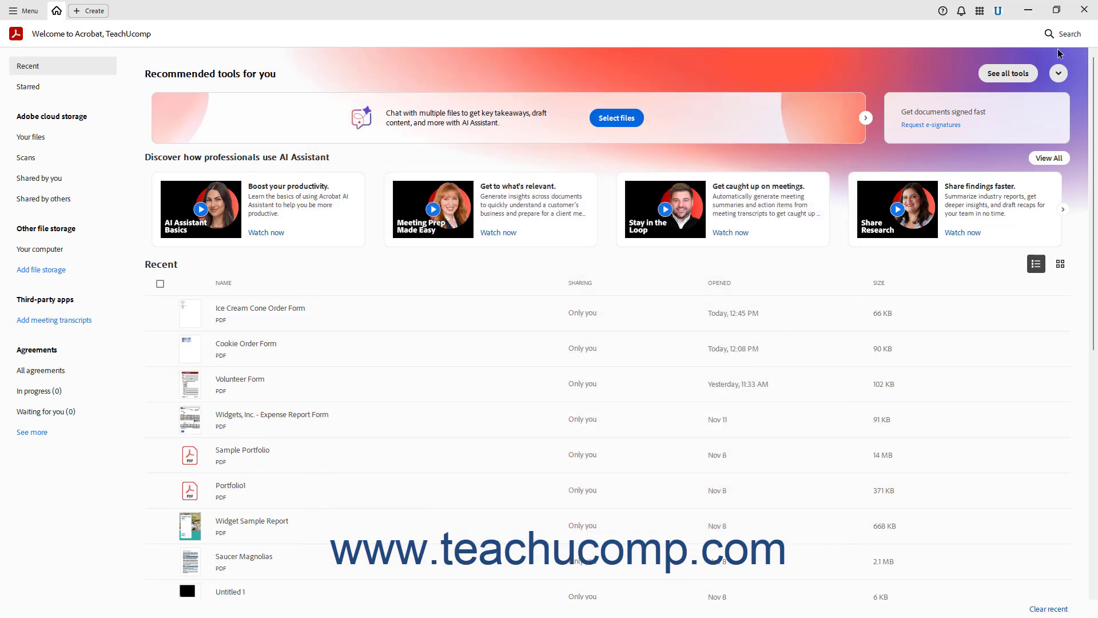
Close Adobe Acrobat and relaunch it from its pinned Start menu tile.
click(1084, 10)
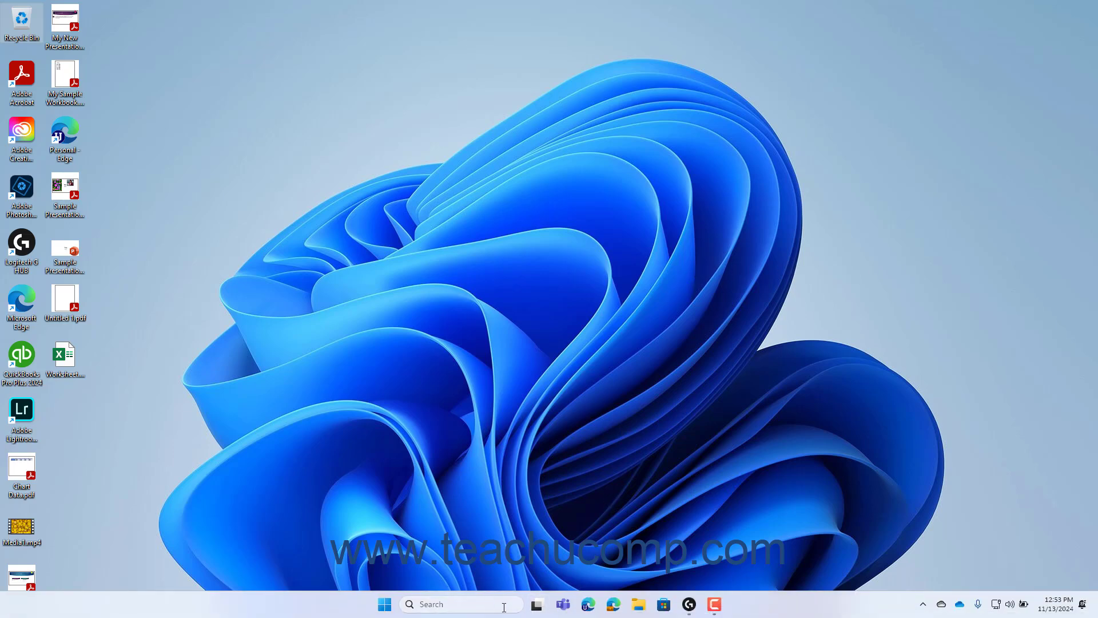
click(385, 605)
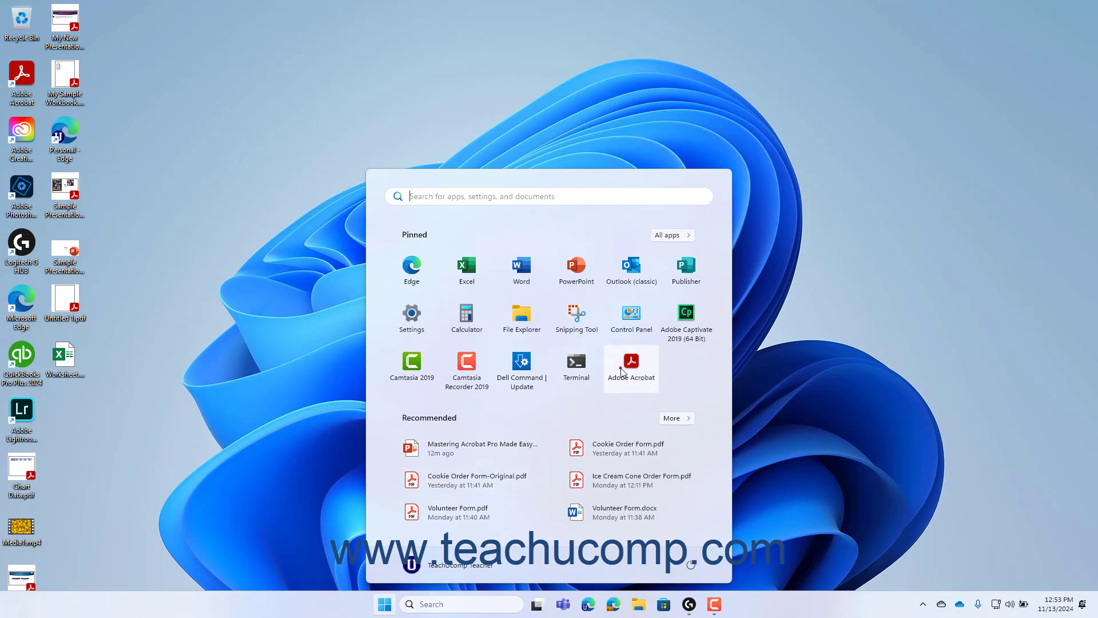
click(629, 369)
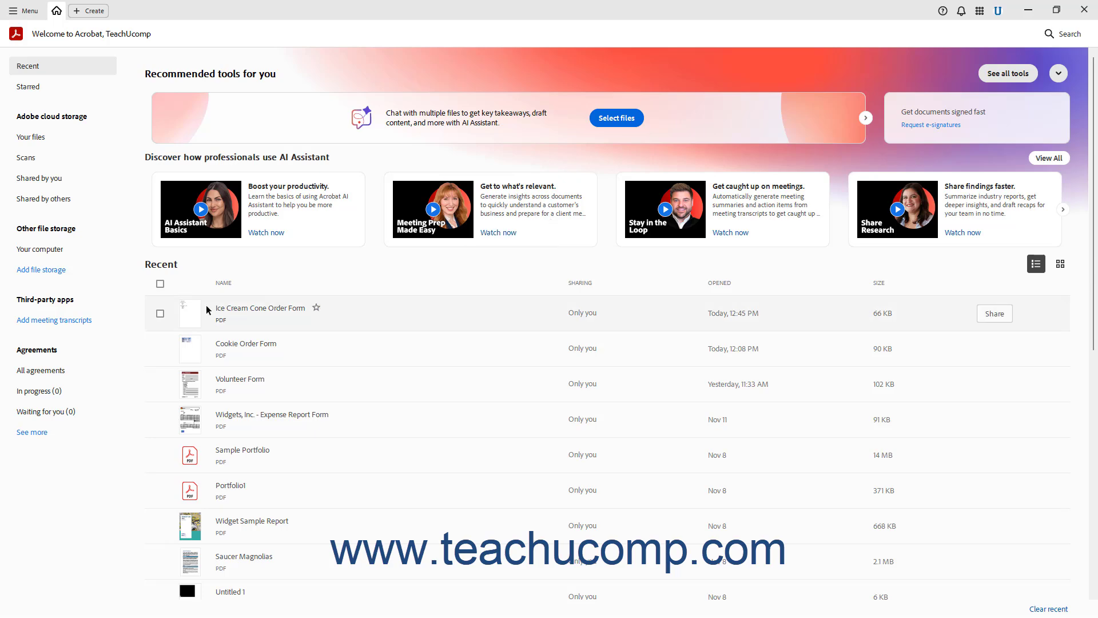
Open Ice Cream Cone Order Form, switch to Prepare a form, and choose Send.
double_click(188, 317)
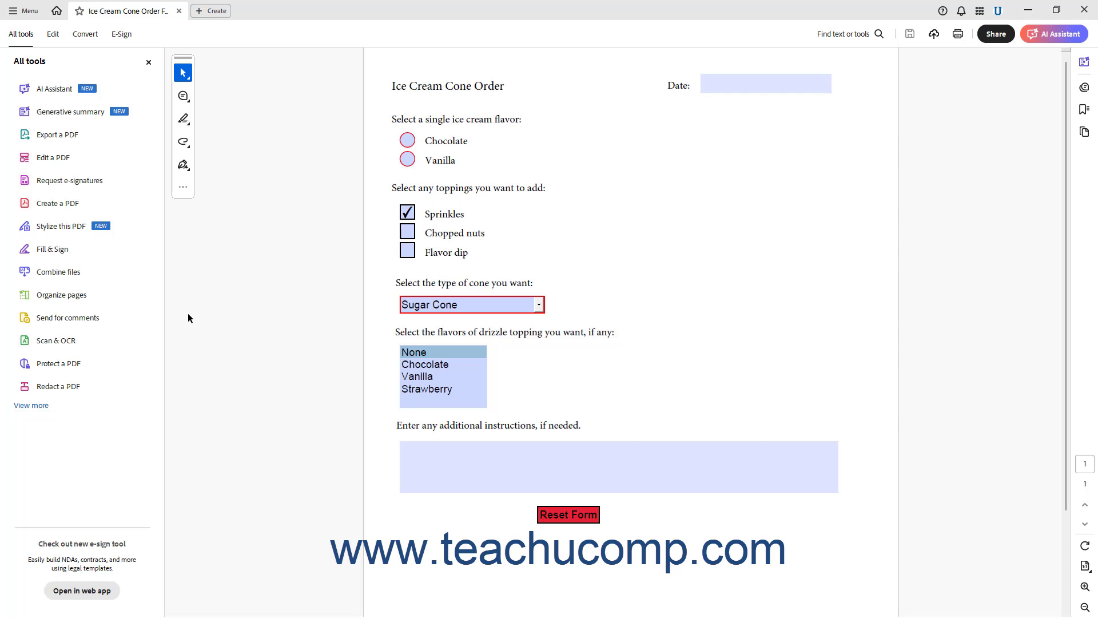
click(56, 37)
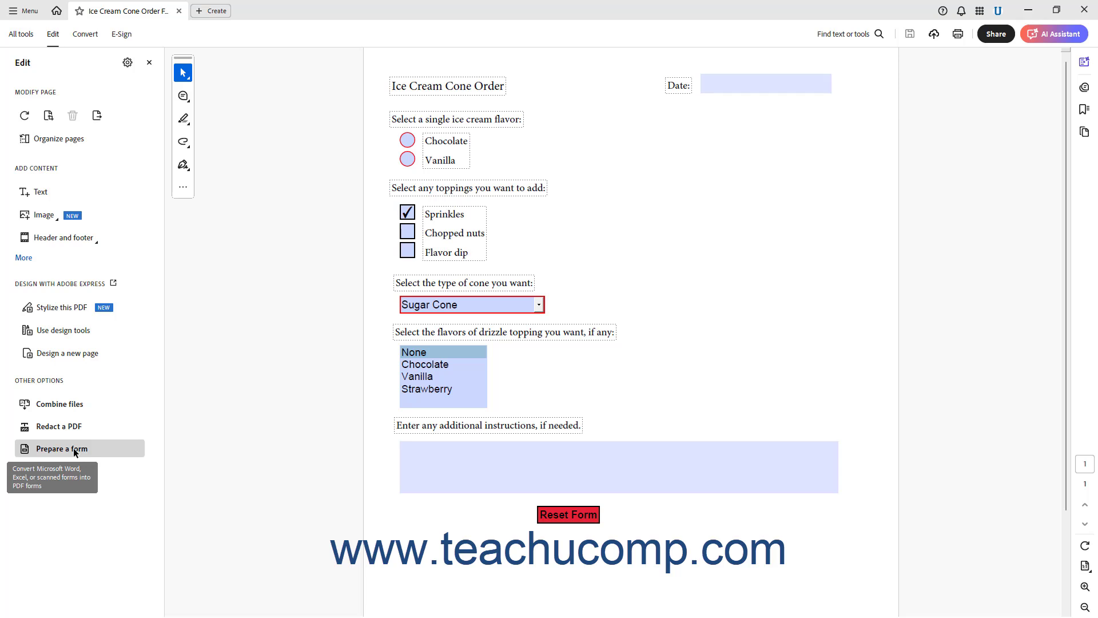
click(74, 452)
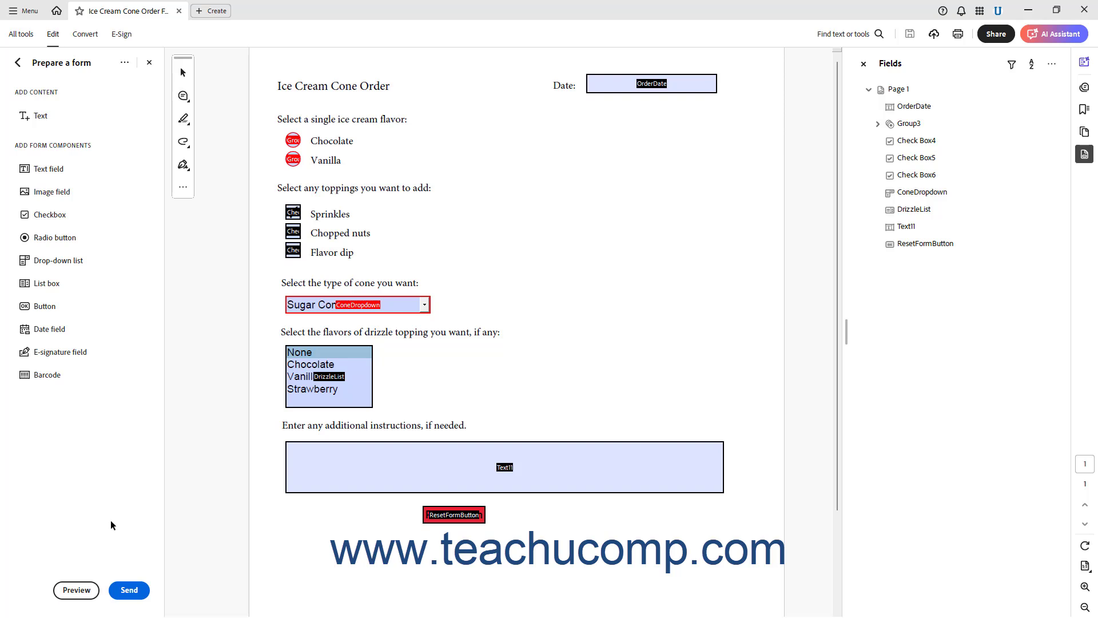
click(127, 591)
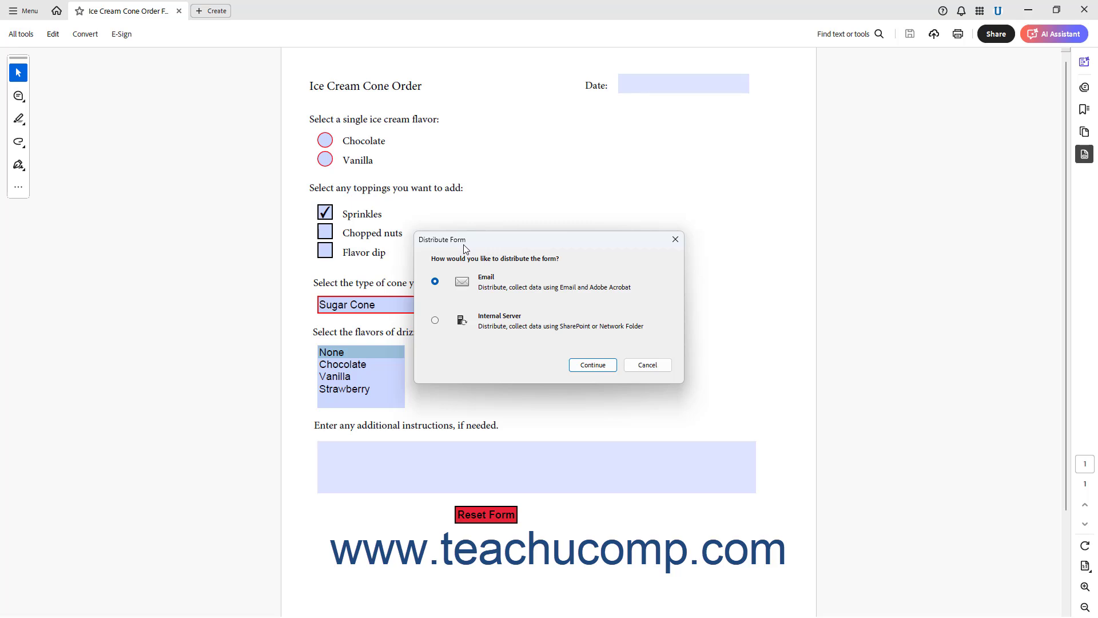
Choose Email distribution, clear the existing field values, and advance to the recipient page.
click(435, 324)
click(434, 281)
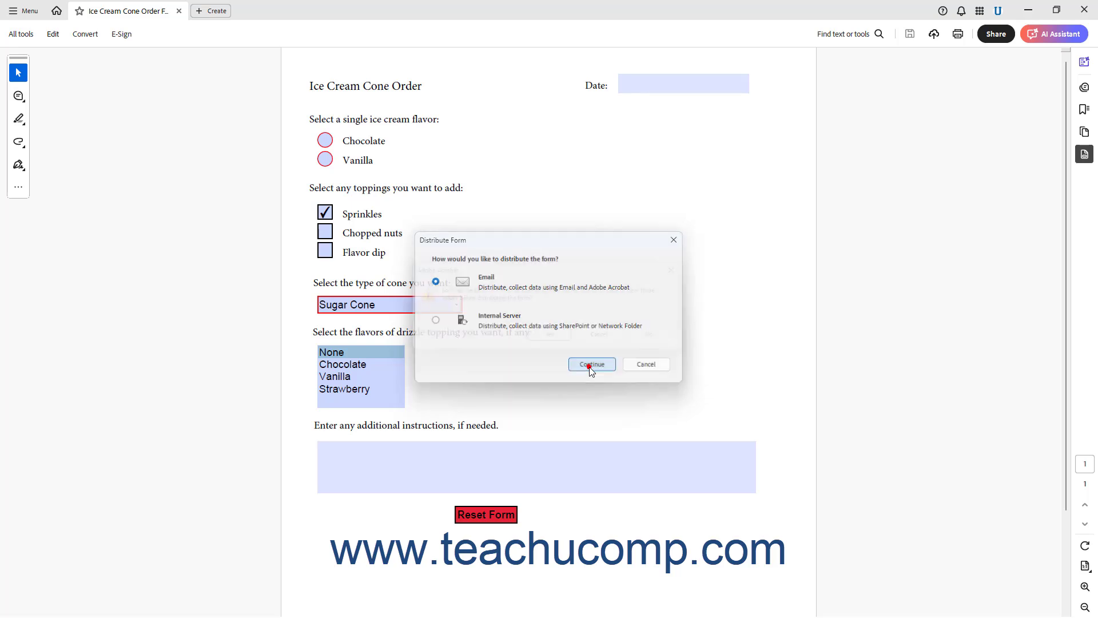
click(590, 368)
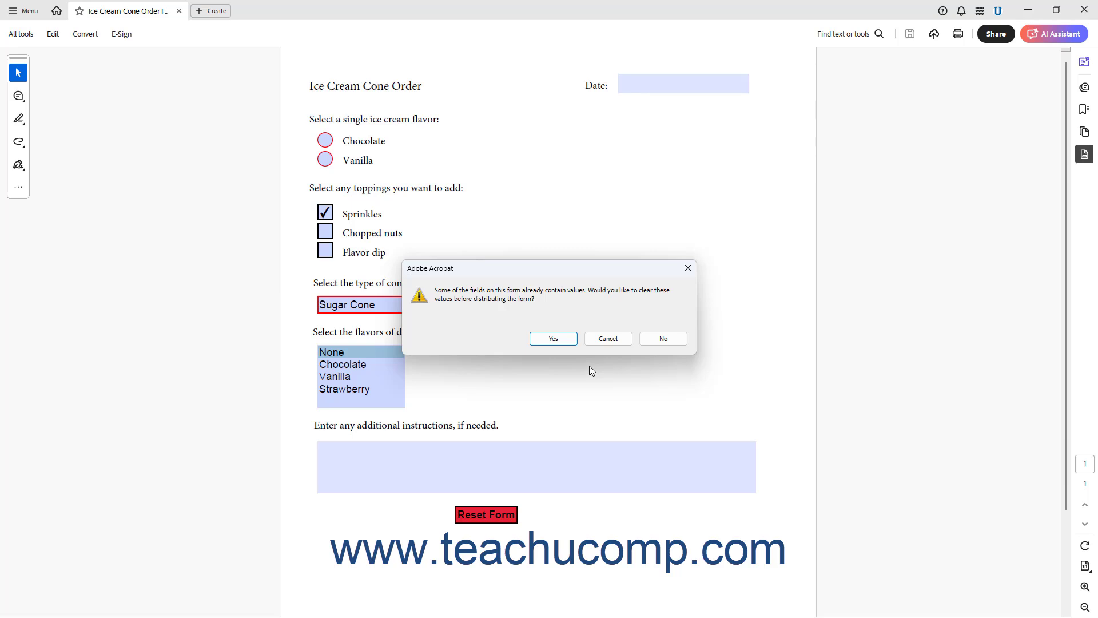
click(566, 339)
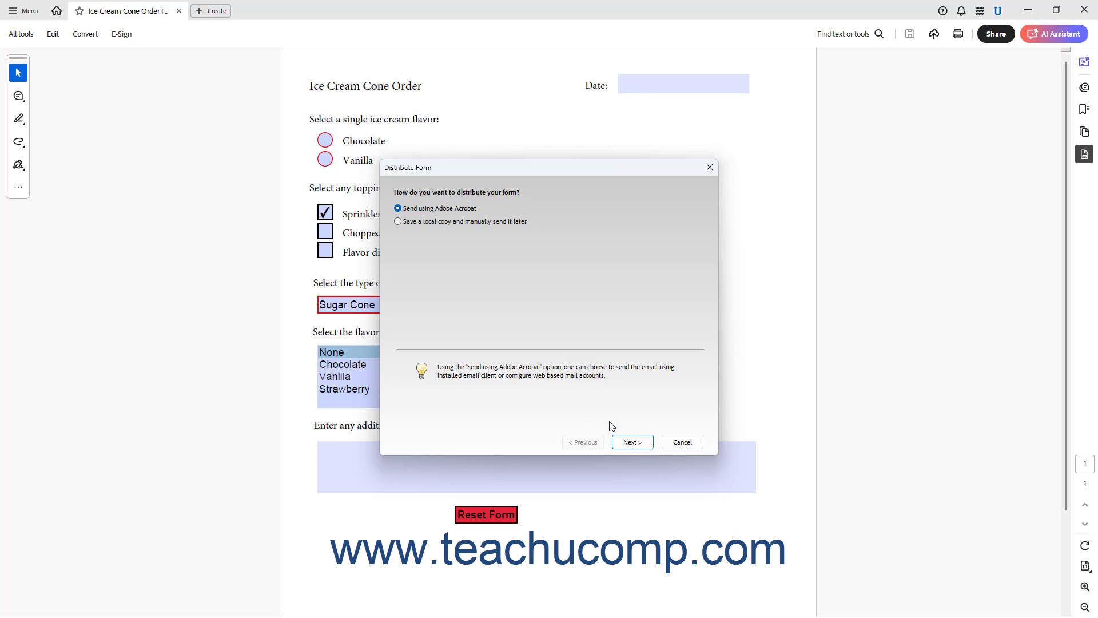
click(624, 444)
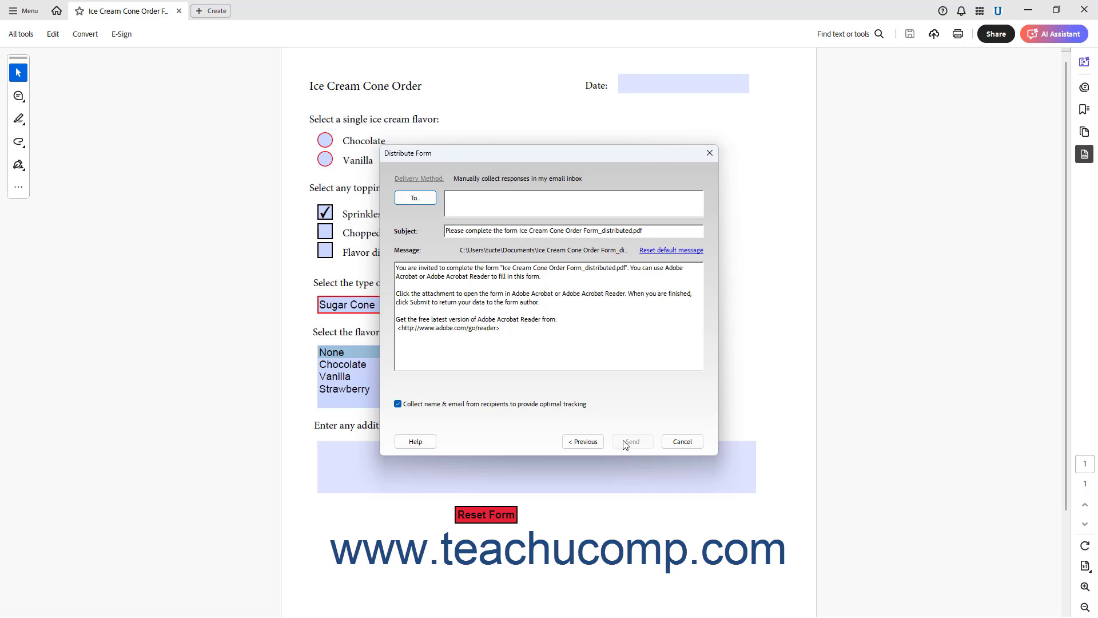
Cancel the email wizard, restart Send with Internal Server distribution, and clear field values.
click(682, 442)
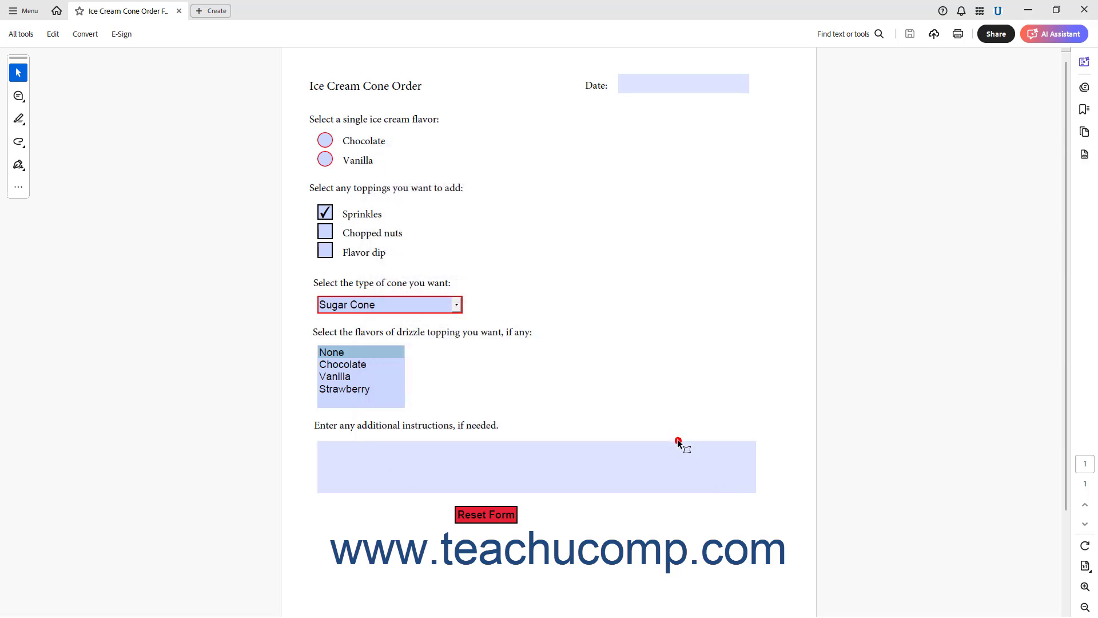
click(54, 35)
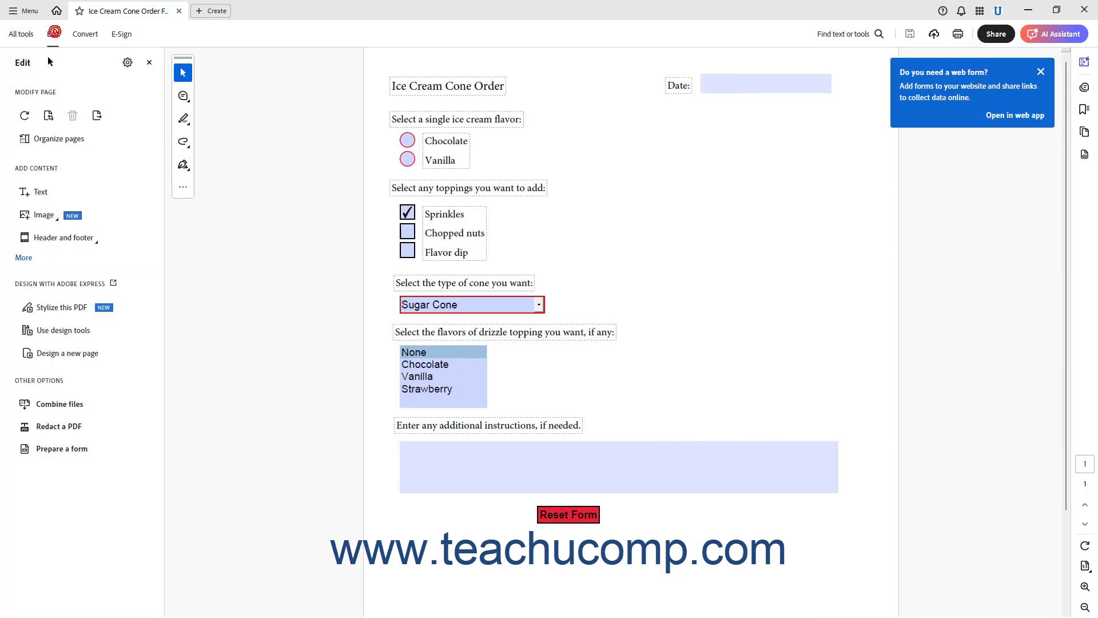
click(73, 446)
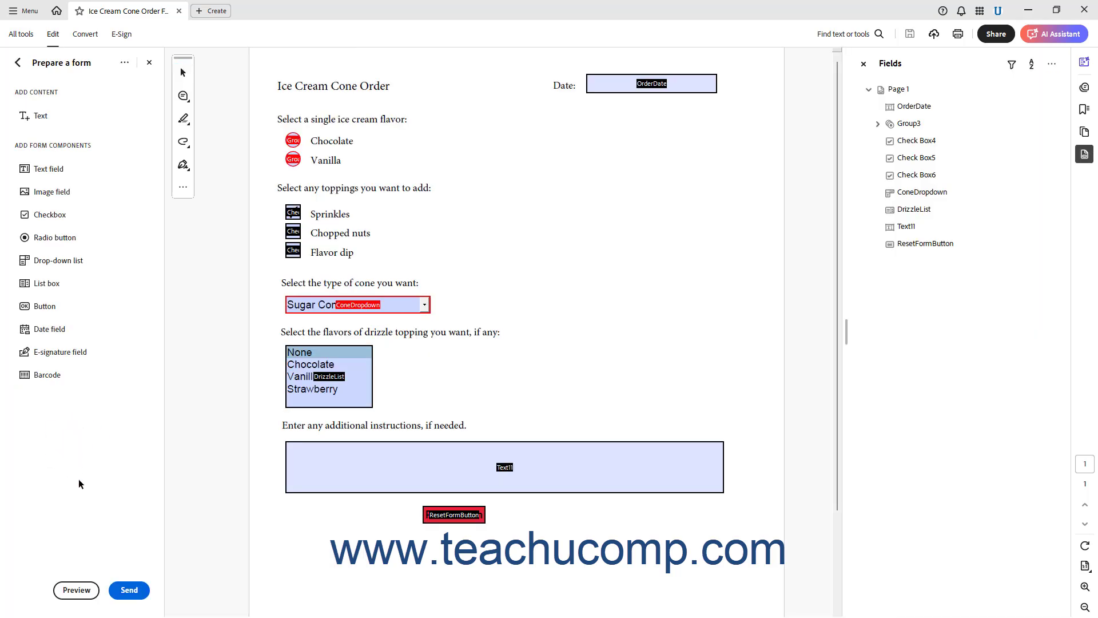
click(123, 591)
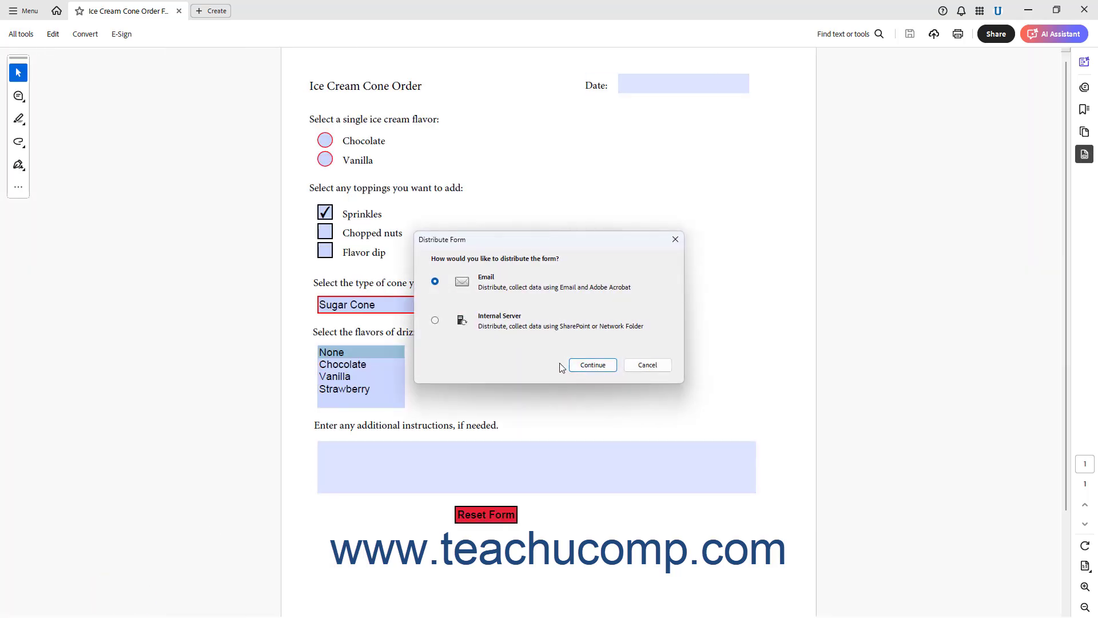
click(437, 319)
click(593, 366)
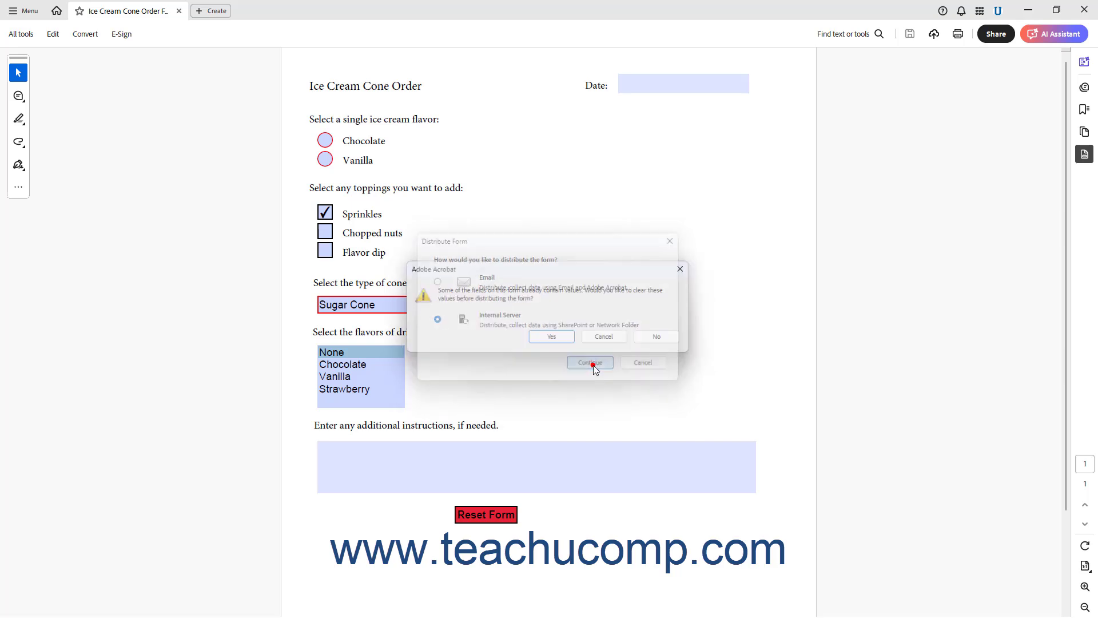
click(566, 342)
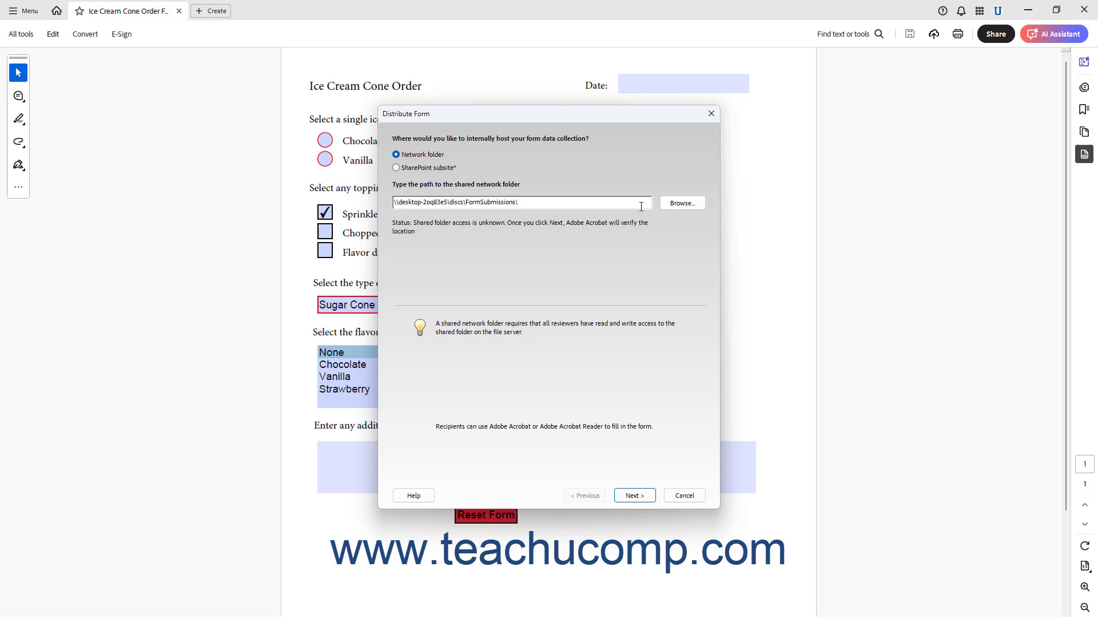
Keep the network folder, send with Acrobat as an attachment, and accept profile My Network Folder.
click(635, 496)
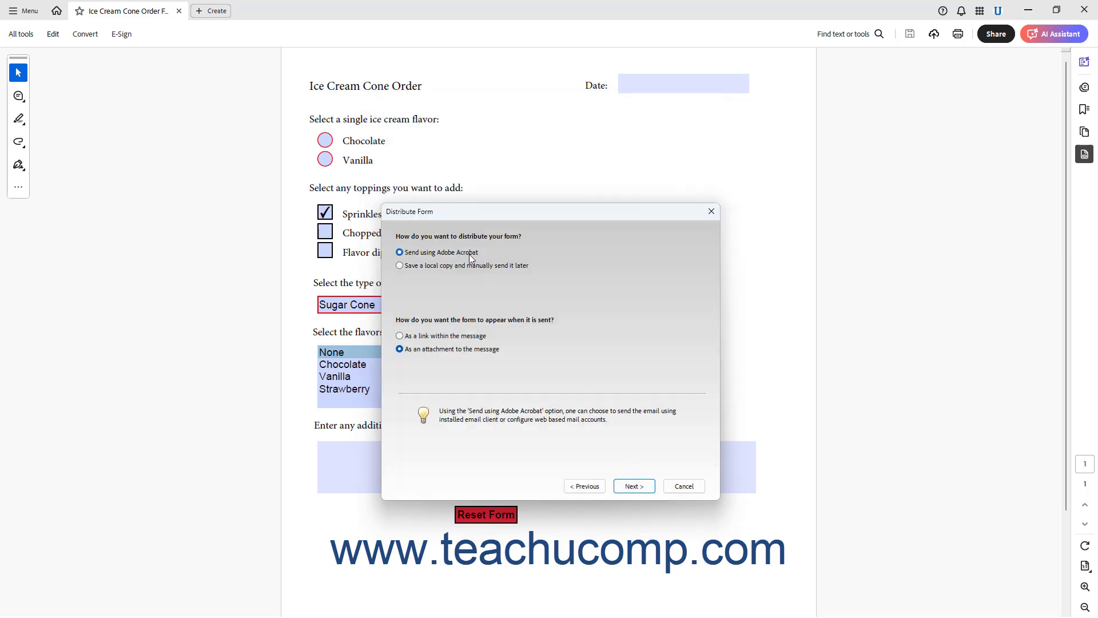
click(470, 266)
click(466, 253)
click(640, 487)
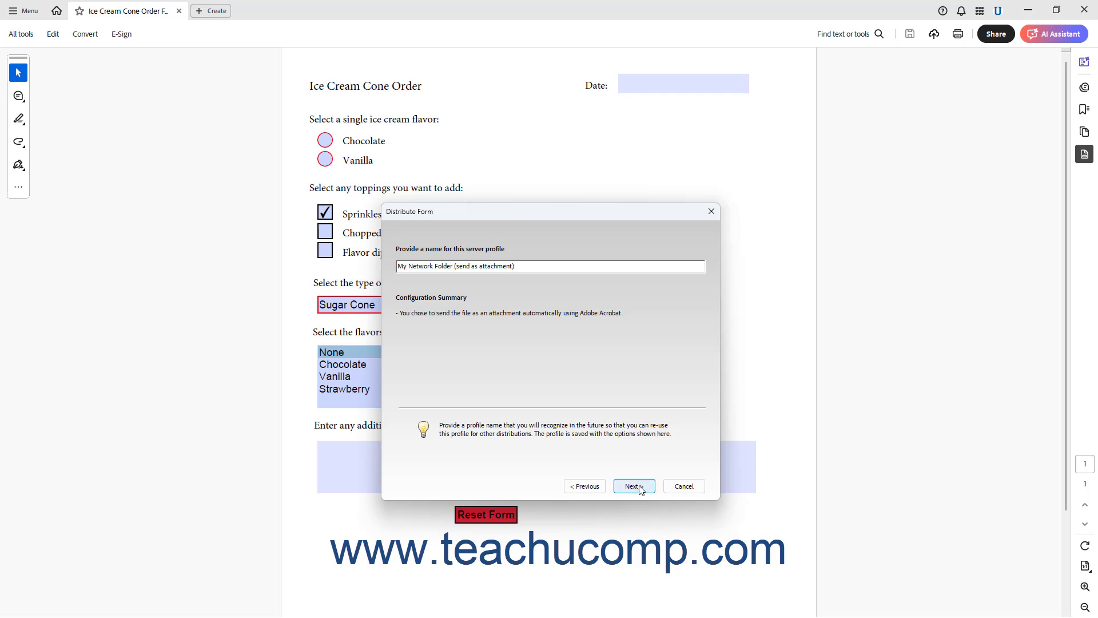
click(532, 267)
click(629, 485)
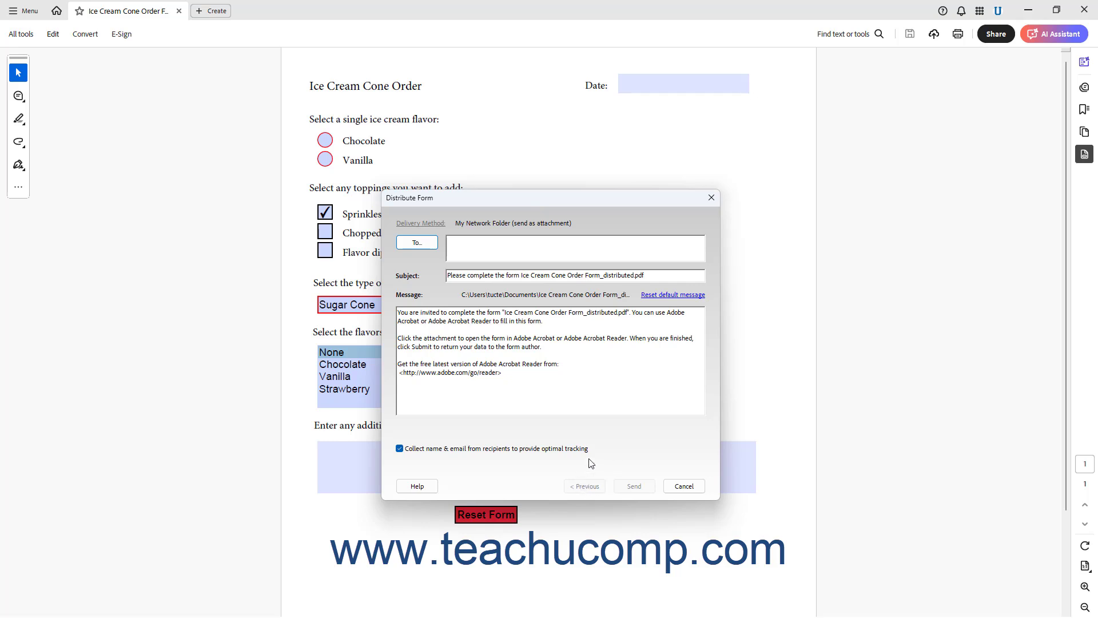
Enter the recipient's e-mail address and send the form through default Microsoft Outlook.
click(475, 240)
click(622, 488)
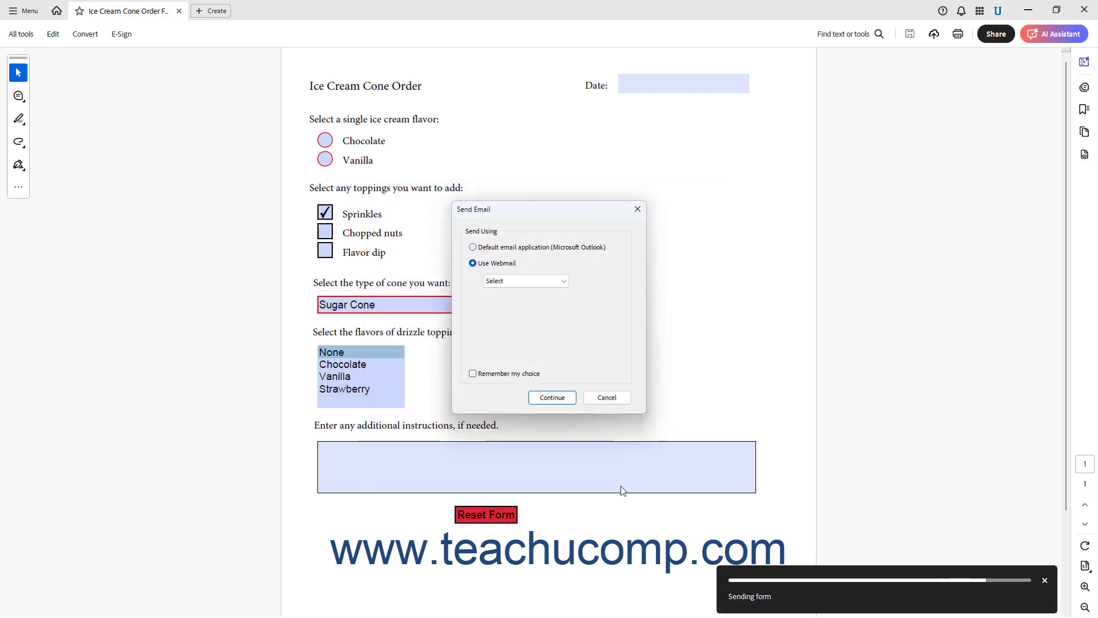
click(473, 247)
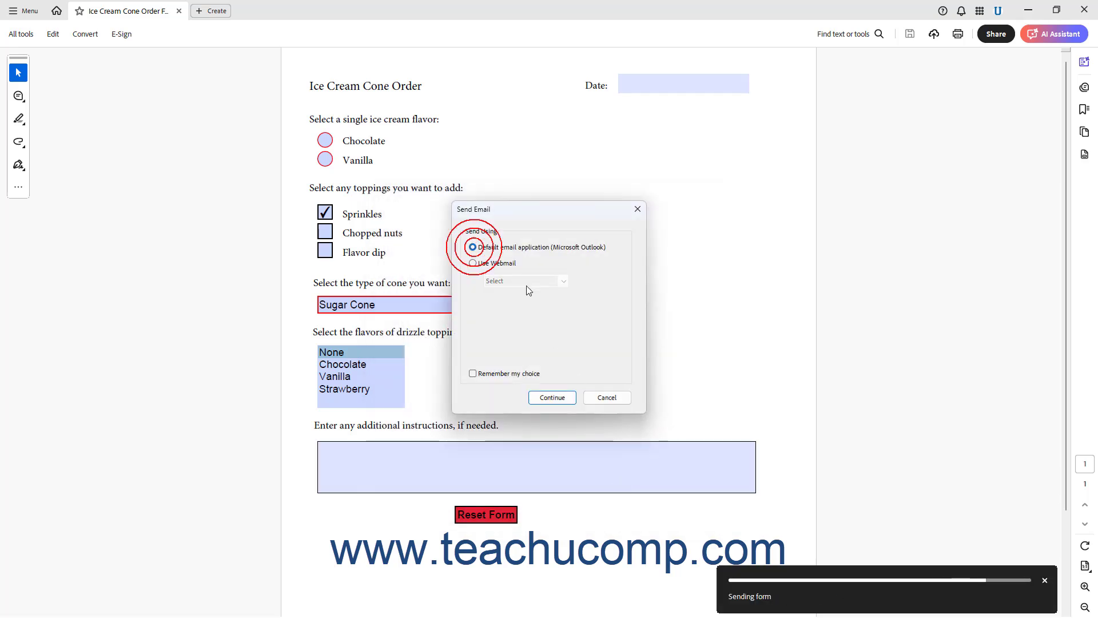
click(554, 404)
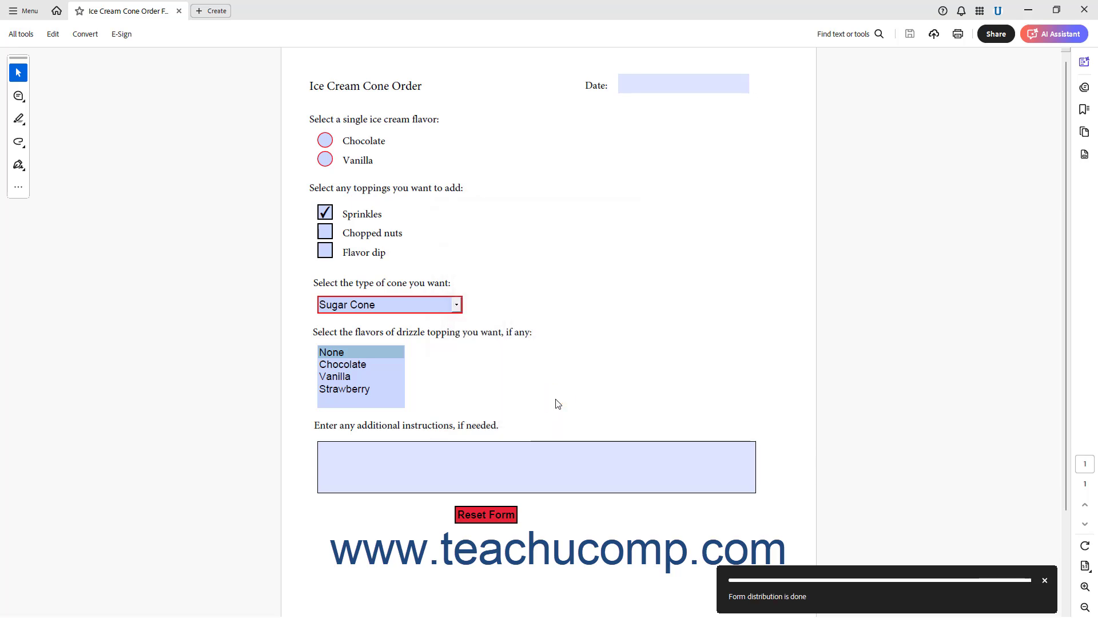